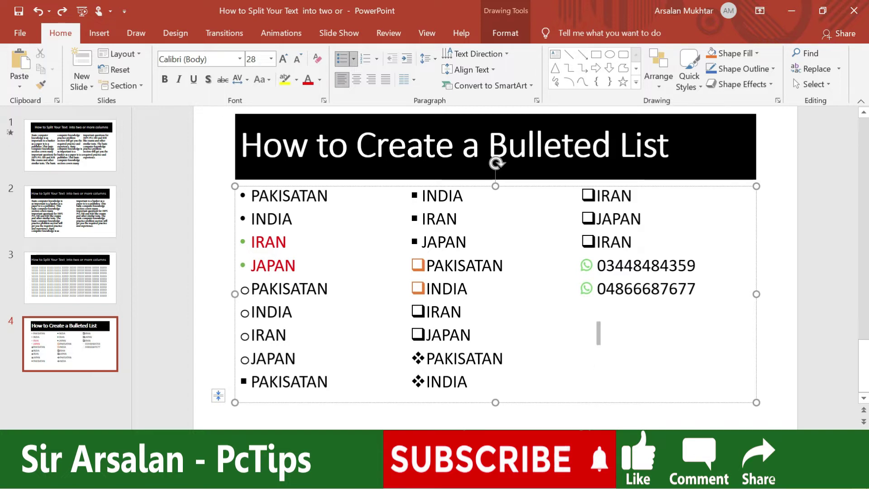
# Replace the bulleted text with three plain lines: PAKISTAN, INDIA and IRAN.
pyautogui.hotkey('shift', 'Up')
pyautogui.hotkey('shift', 'Up')
pyautogui.hotkey('shift', 'Up')
pyautogui.hotkey('shift', 'Up')
pyautogui.hotkey('shift', 'Up')
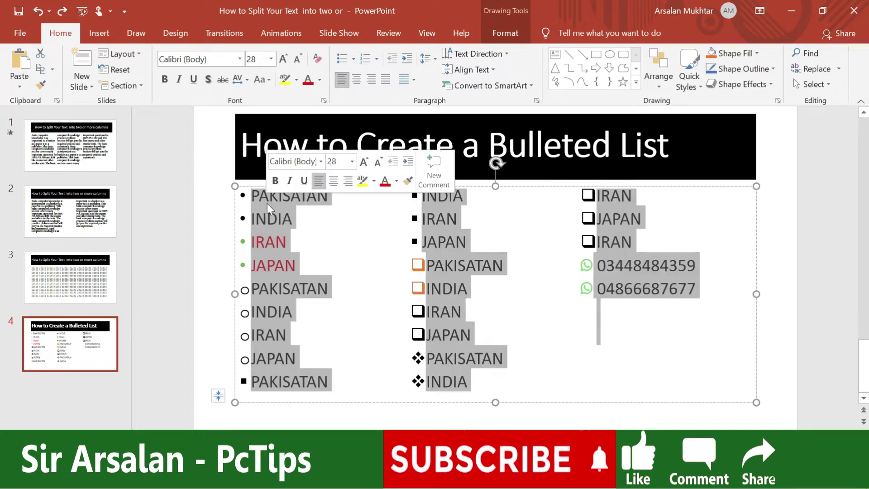
pyautogui.press('Delete')
pyautogui.press('BackSpace')
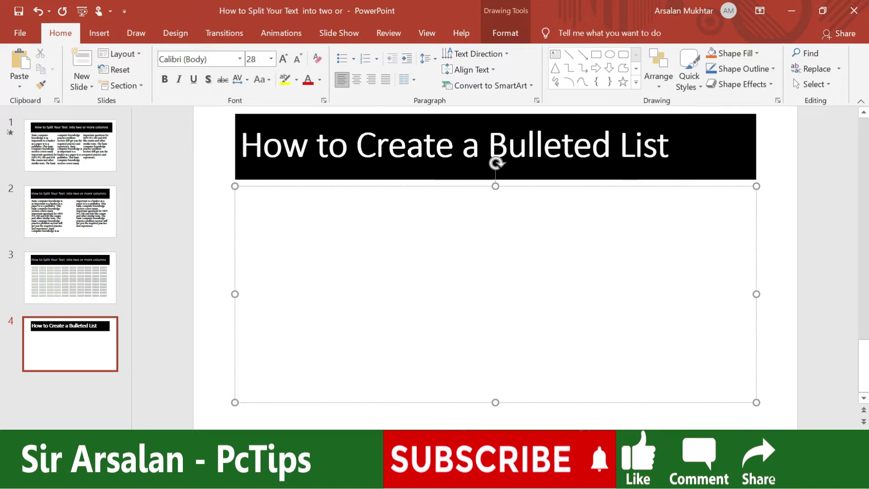
pyautogui.write('PAKISTAN')
pyautogui.press('Return')
pyautogui.write('INDIA')
pyautogui.press('Return')
pyautogui.write('IRAN')
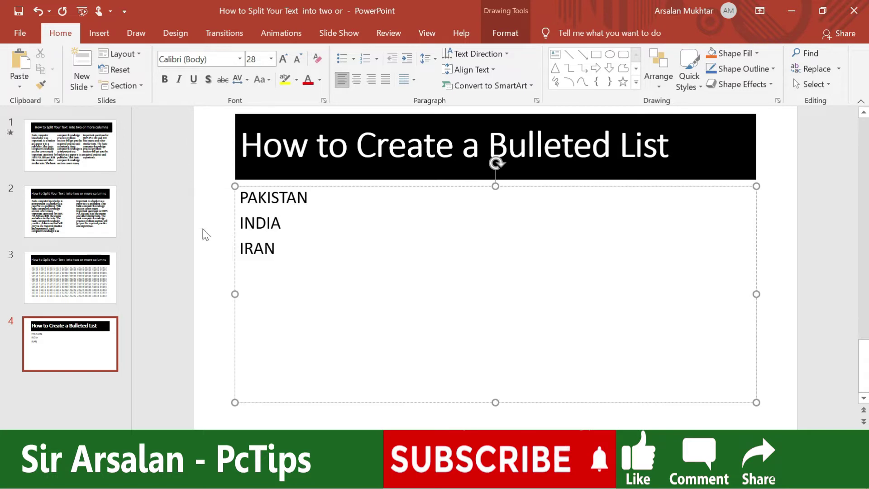
# Apply hollow square bullets to the PAKISTAN, INDIA and IRAN lines.
pyautogui.moveTo(277, 249); pyautogui.dragTo(240, 195)
pyautogui.hotkey('ctrl', 'c')
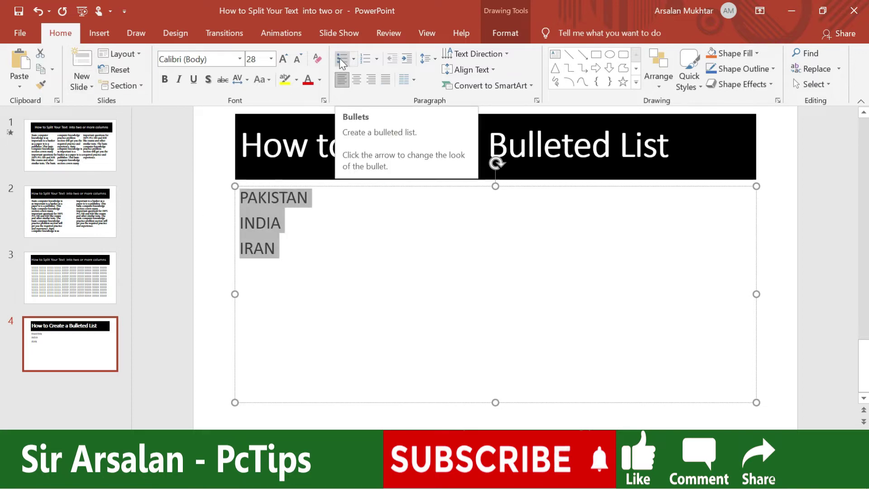
pyautogui.click(352, 58)
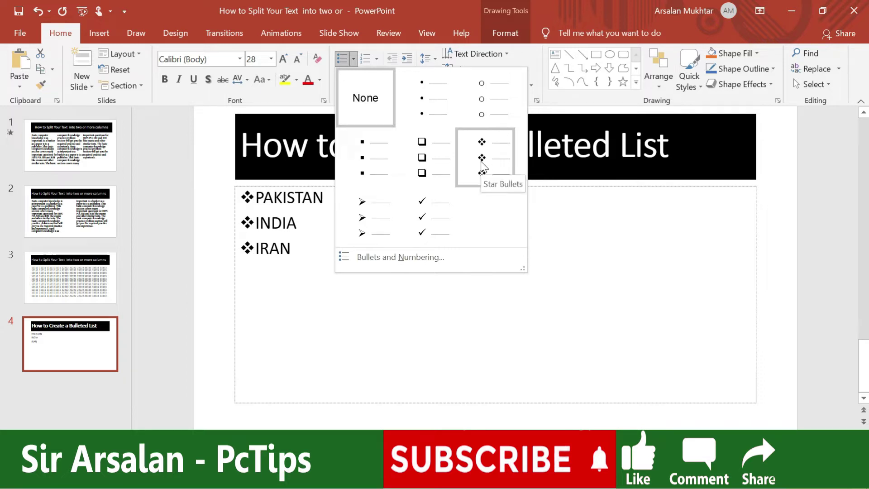
pyautogui.click(432, 162)
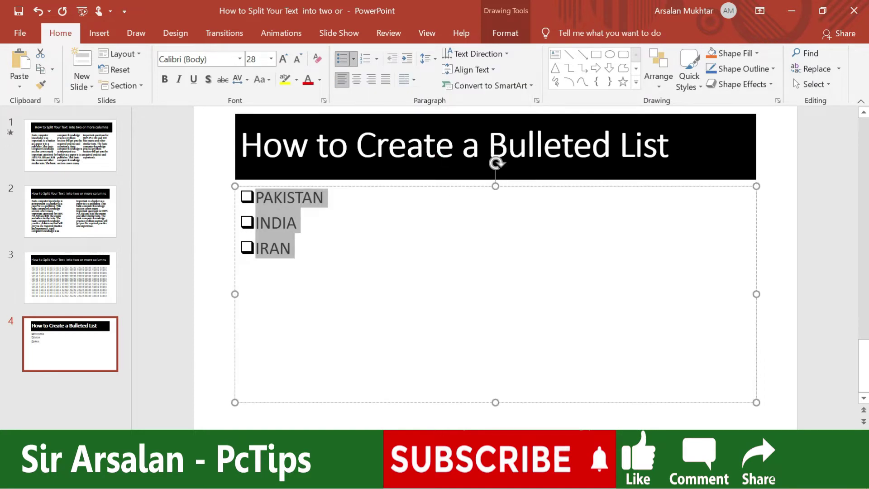
pyautogui.click(302, 247)
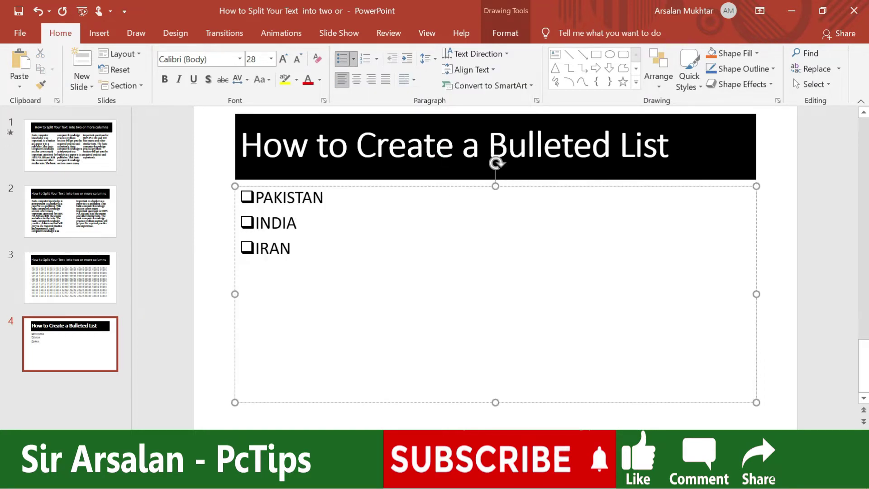
# Paste a second copy of PAKISTAN, INDIA and IRAN below IRAN, removing the extra blank line.
pyautogui.moveTo(302, 247); pyautogui.dragTo(256, 198)
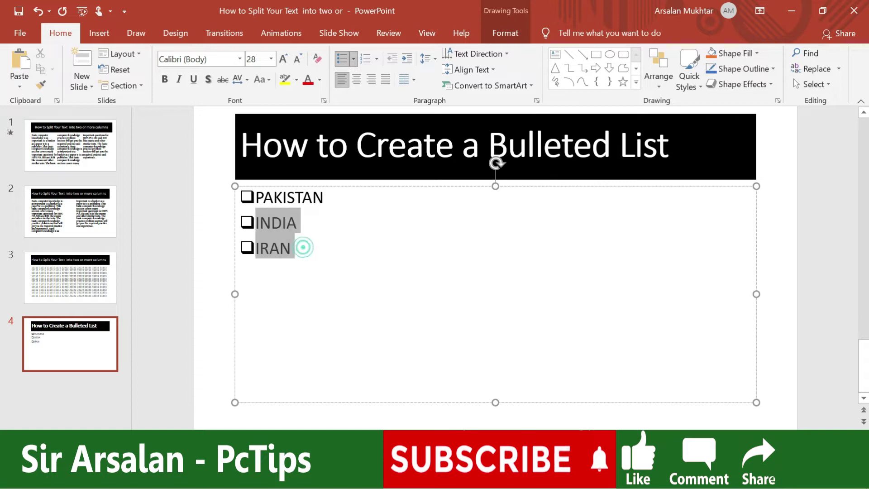
pyautogui.click(311, 247)
pyautogui.press('Return')
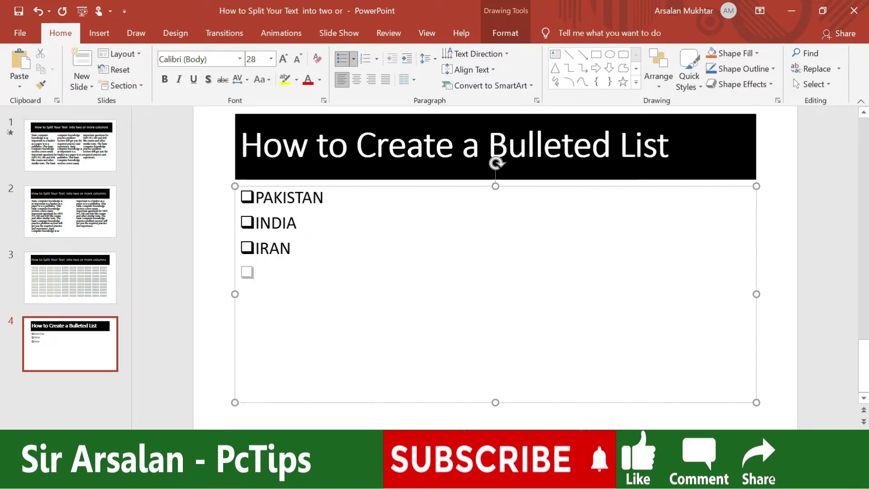
pyautogui.hotkey('ctrl', 'v')
pyautogui.press('BackSpace')
pyautogui.press('BackSpace')
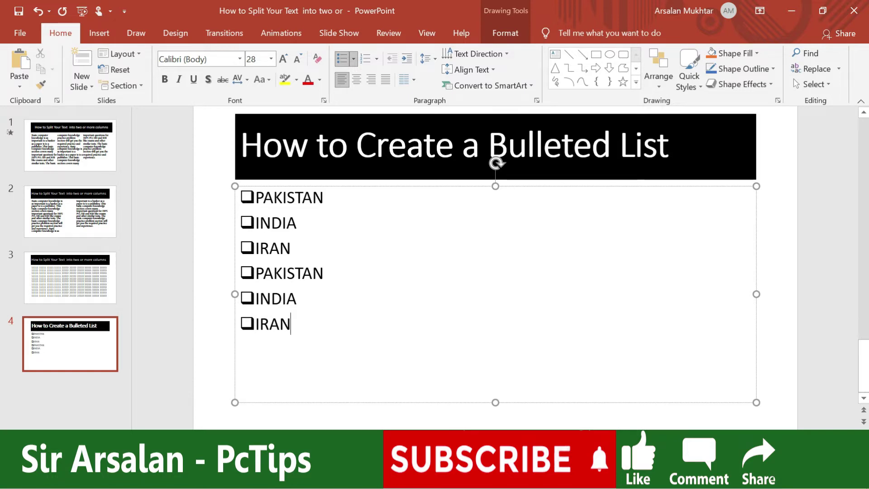
pyautogui.hotkey('ctrl', 'shift', 'Up')
pyautogui.hotkey('ctrl', 'shift', 'Up')
pyautogui.hotkey('ctrl', 'shift', 'Up')
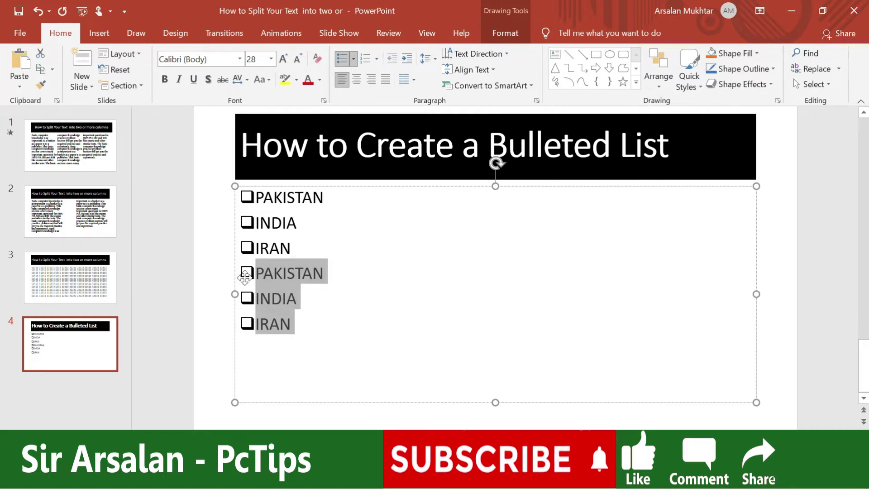
# Give the second PAKISTAN, INDIA, IRAN group red four-diamond bullets.
pyautogui.click(353, 59)
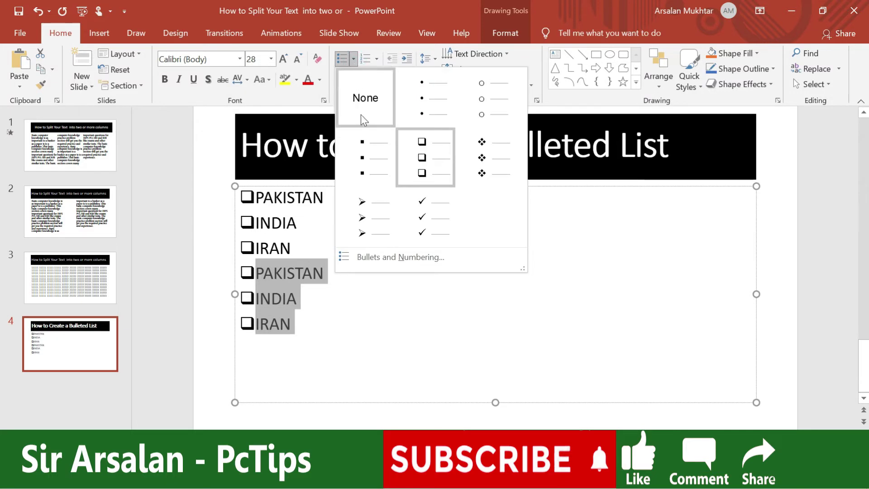
pyautogui.click(476, 164)
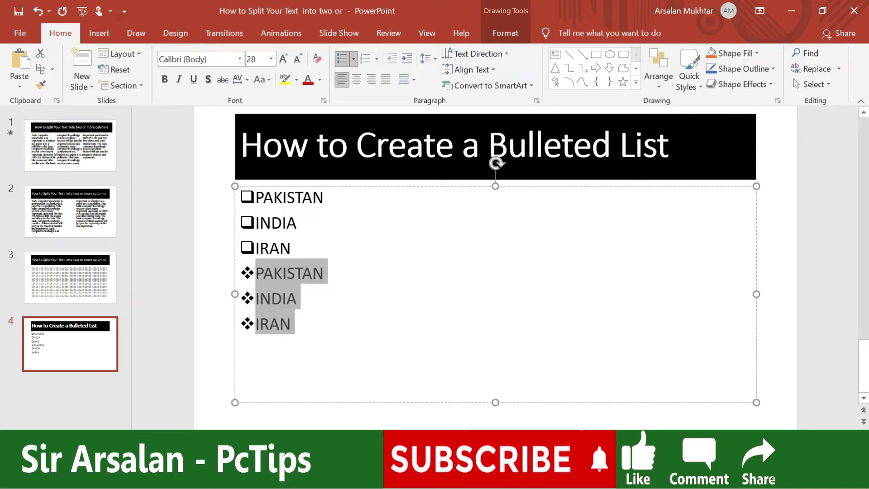
pyautogui.click(354, 60)
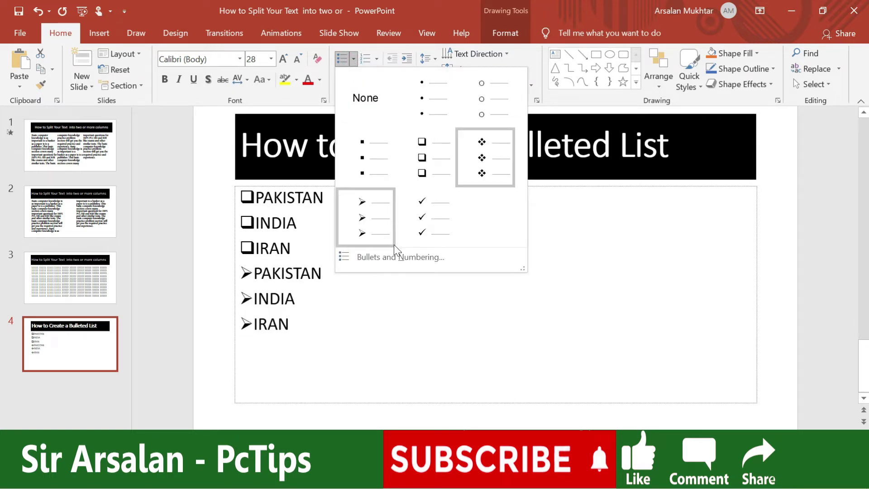
pyautogui.click(399, 257)
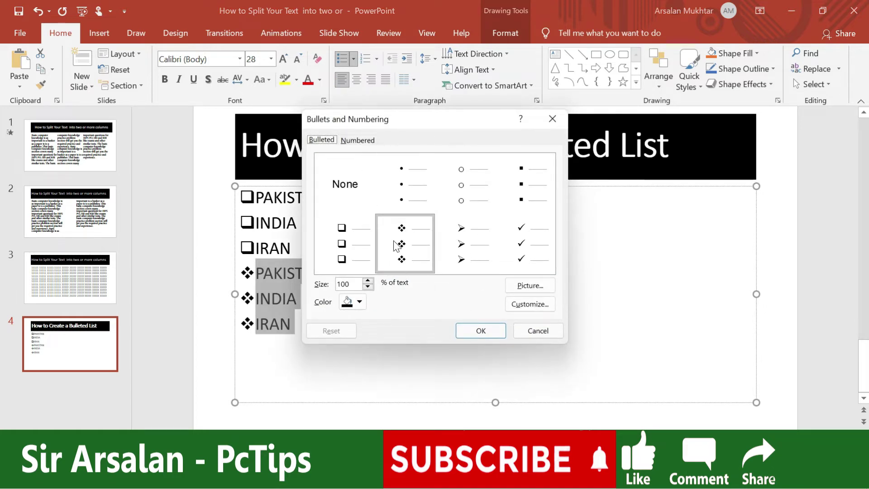
pyautogui.click(415, 246)
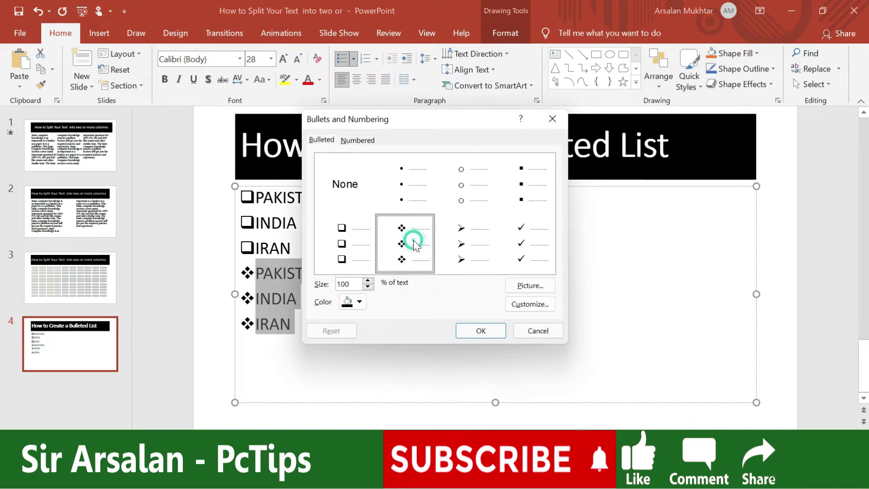
pyautogui.click(360, 303)
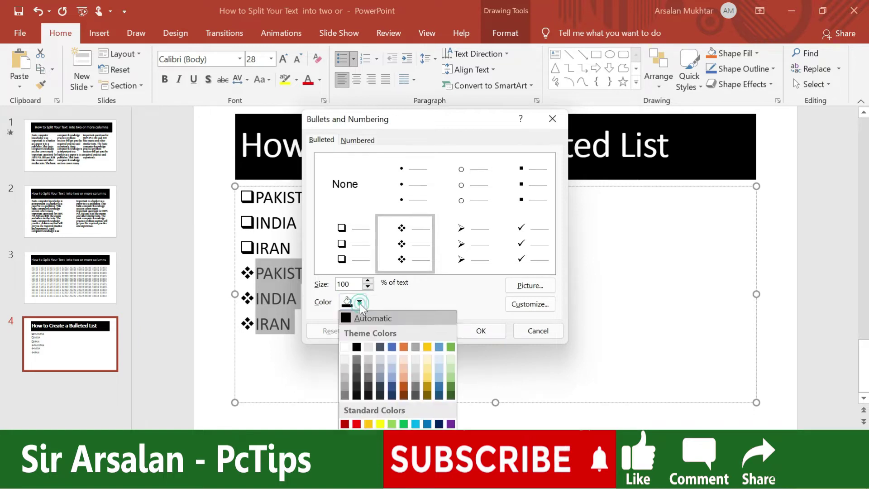
pyautogui.click(356, 428)
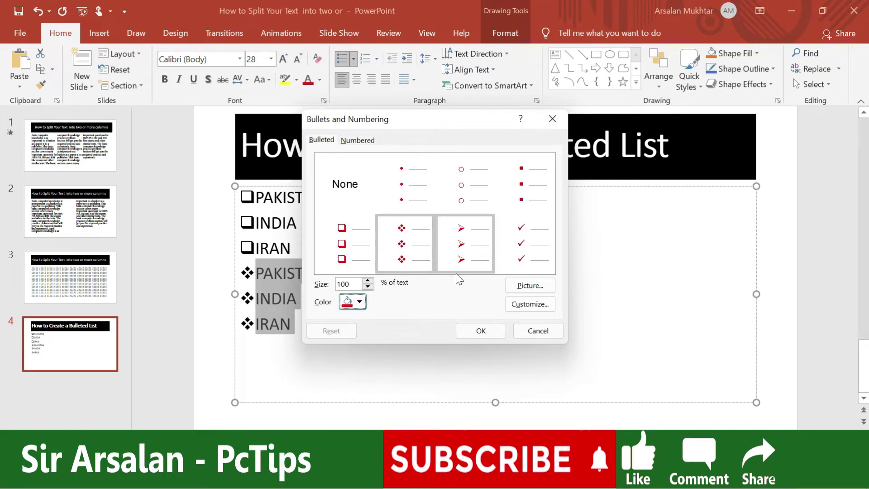
pyautogui.click(485, 333)
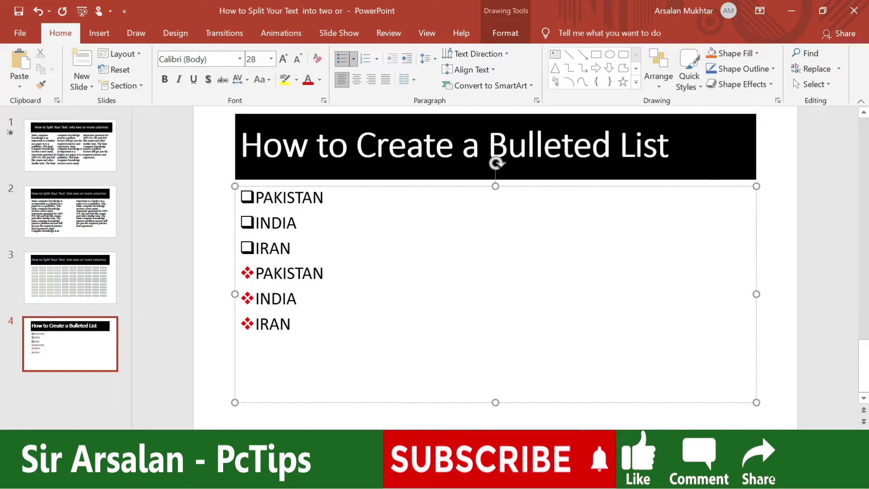
# Paste another copy of PAKISTAN, INDIA and IRAN after the last IRAN.
pyautogui.moveTo(294, 324); pyautogui.dragTo(257, 267)
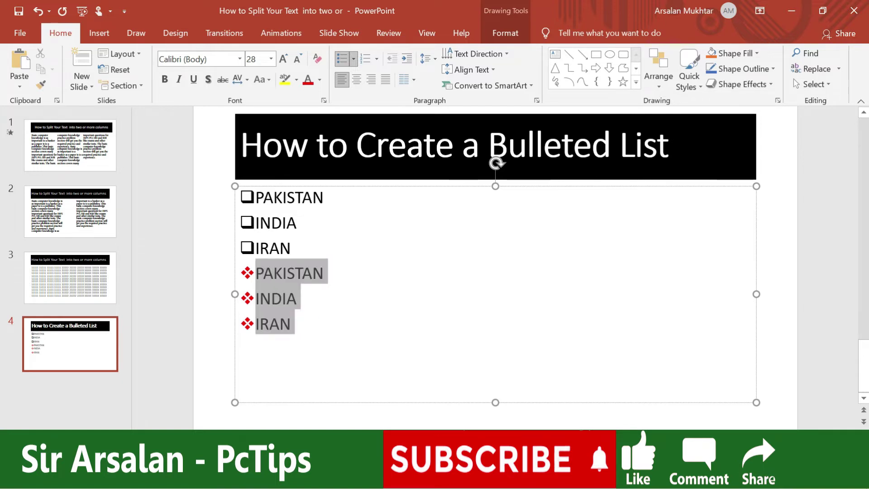
pyautogui.click(291, 325)
pyautogui.press('Return')
pyautogui.hotkey('ctrl', 'v')
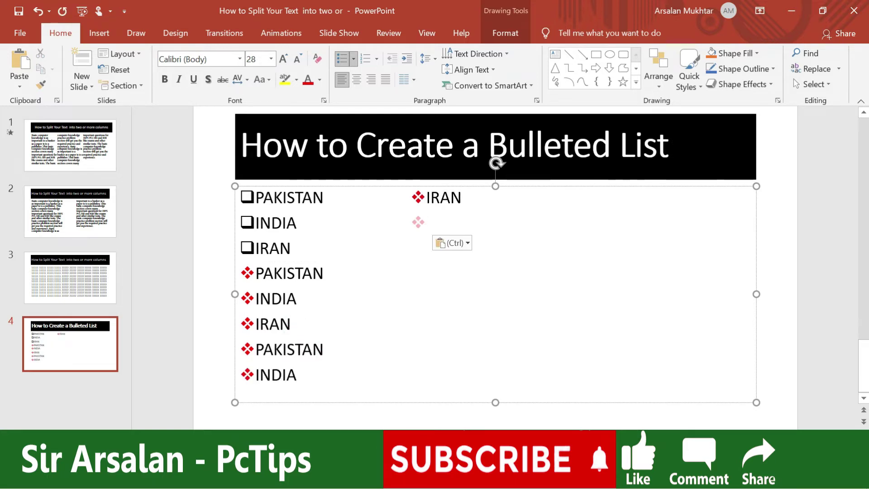
# Give the last PAKISTAN and INDIA lines blue check-mark bullets.
pyautogui.moveTo(297, 375); pyautogui.dragTo(256, 349)
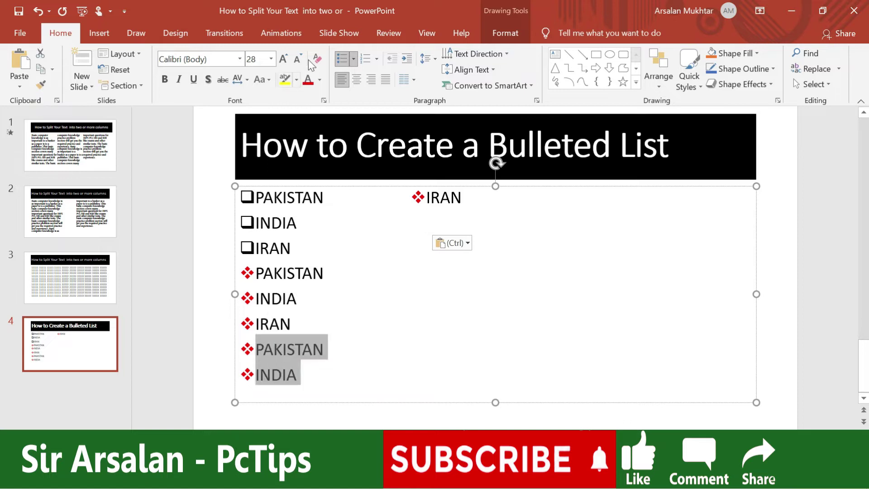
pyautogui.click(354, 58)
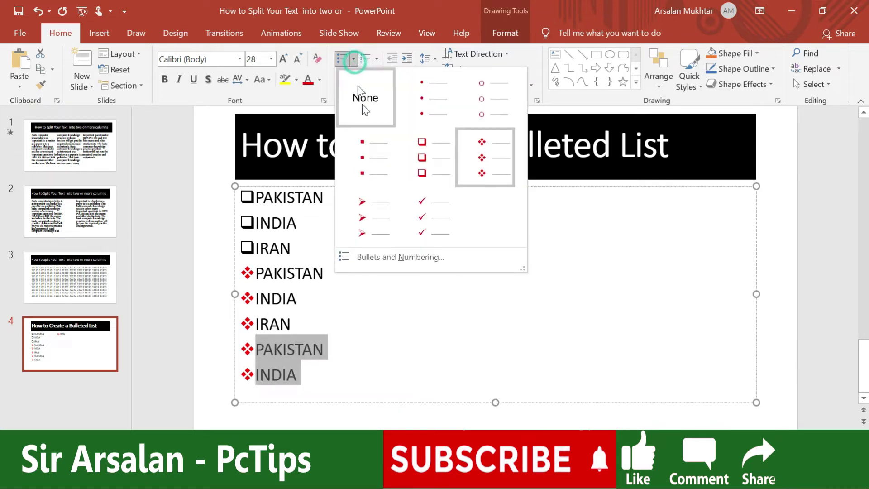
pyautogui.click(429, 230)
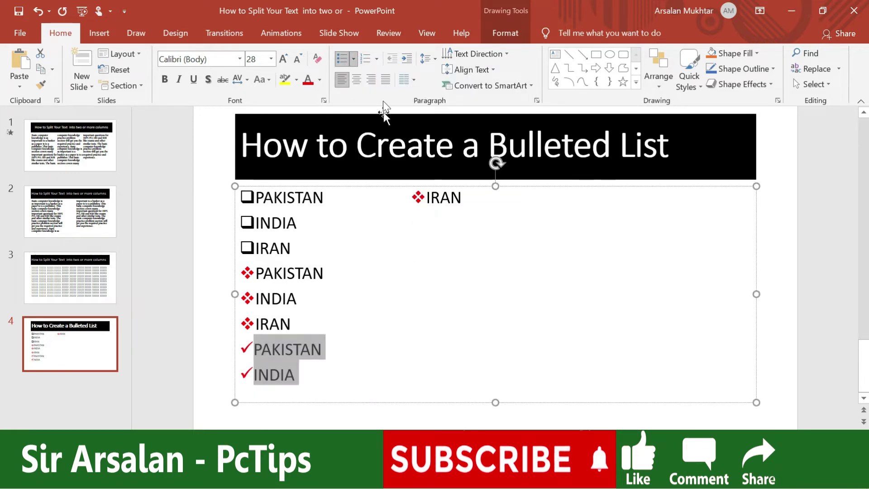
pyautogui.click(353, 58)
pyautogui.click(428, 257)
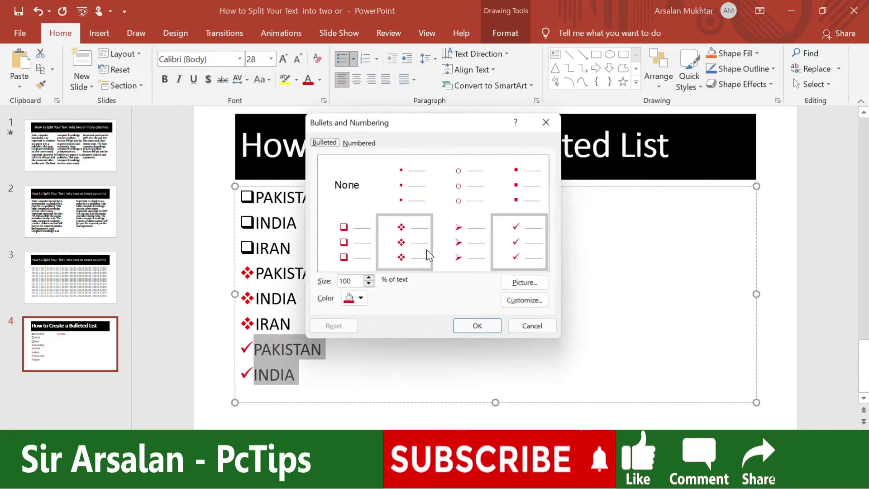
pyautogui.click(358, 302)
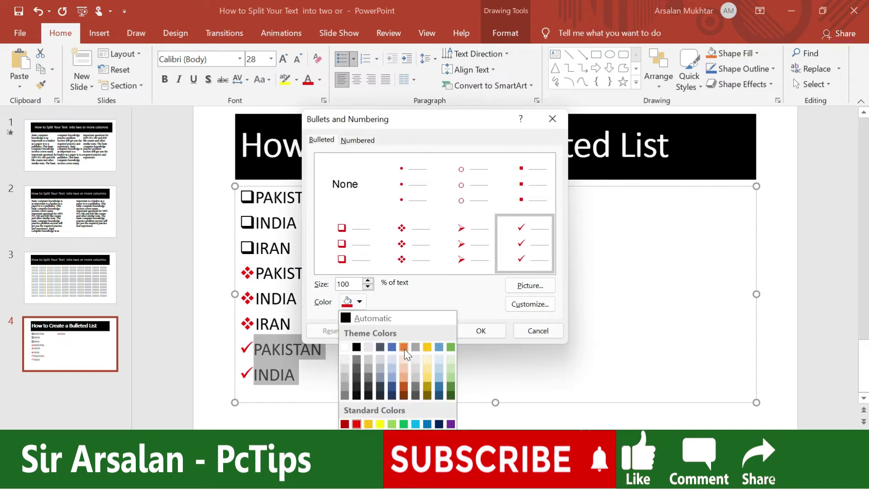
pyautogui.click(391, 348)
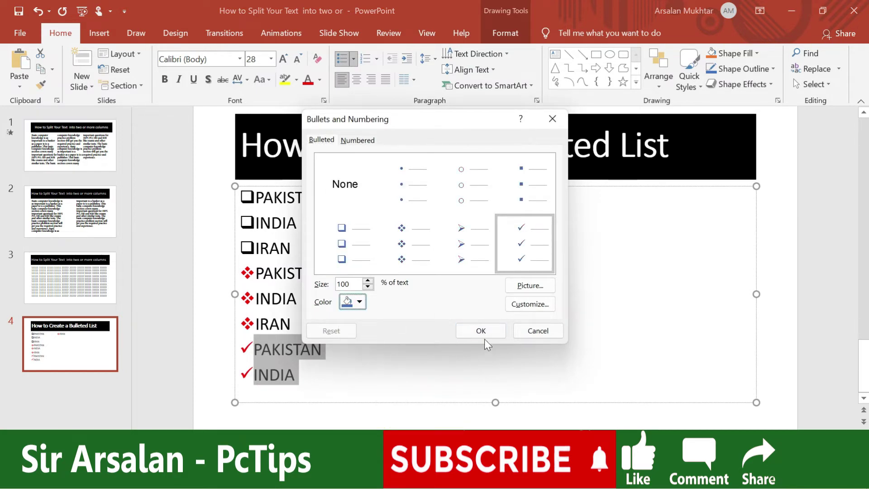
pyautogui.click(483, 335)
pyautogui.click(295, 375)
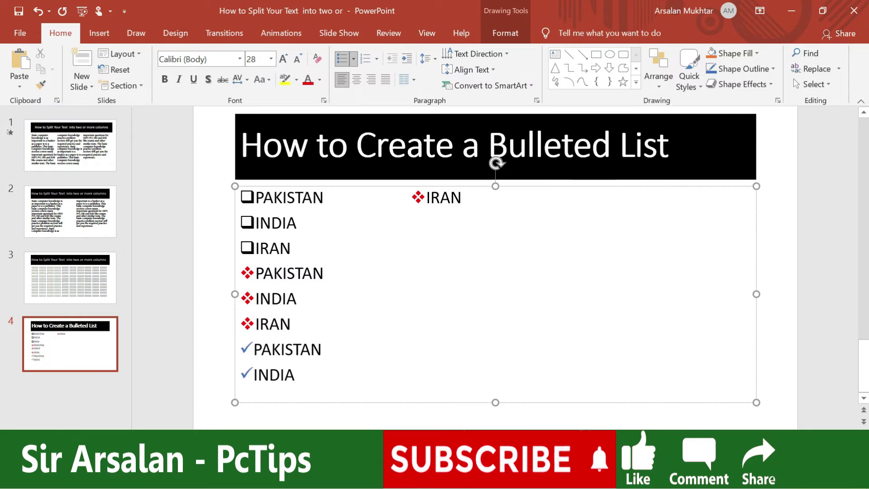
# Replace the second-column IRAN with A and add letters B through H on new bulleted lines.
pyautogui.click(461, 197)
pyautogui.press('BackSpace')
pyautogui.press('BackSpace')
pyautogui.press('BackSpace')
pyautogui.press('BackSpace')
pyautogui.write('A')
pyautogui.press('Return')
pyautogui.write('B')
pyautogui.press('Return')
pyautogui.write('C')
pyautogui.press('Return')
pyautogui.write('D')
pyautogui.press('Return')
pyautogui.write('E')
pyautogui.press('Return')
pyautogui.write('F')
pyautogui.press('Return')
pyautogui.write('G')
pyautogui.press('Return')
pyautogui.write('H')
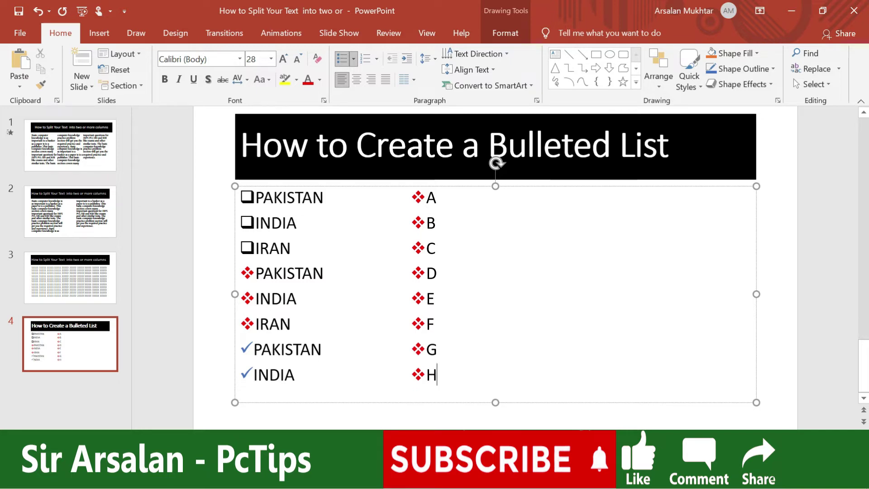
pyautogui.moveTo(437, 374)
pyautogui.mouseDown()
pyautogui.moveTo(426, 350)
pyautogui.moveTo(427, 197)
pyautogui.mouseUp()
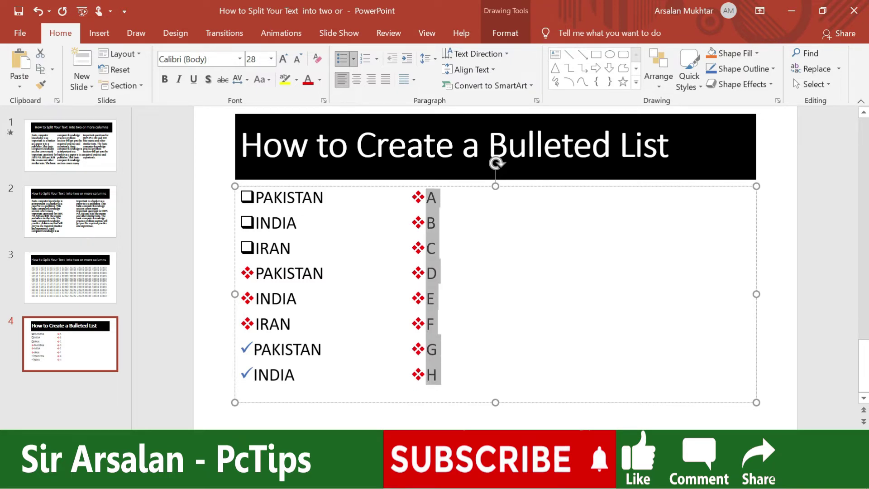
pyautogui.click(353, 58)
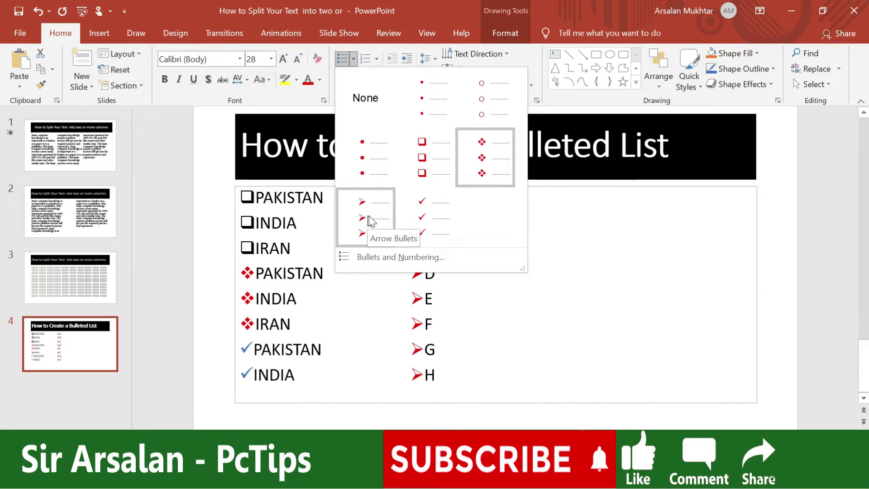
# Change the bullets of letters E–H to green arrowheads, leaving A–D as red diamonds.
pyautogui.press('Return')
pyautogui.click(442, 374)
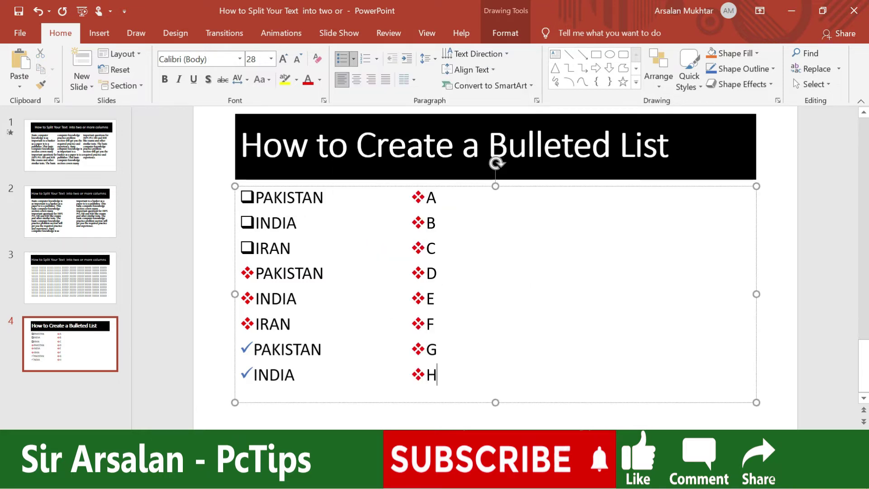
pyautogui.moveTo(441, 374); pyautogui.dragTo(426, 298)
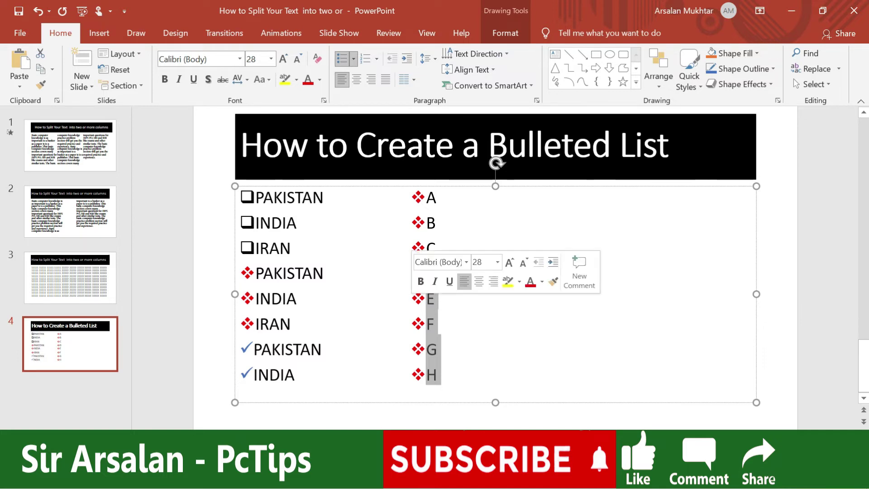
pyautogui.click(352, 58)
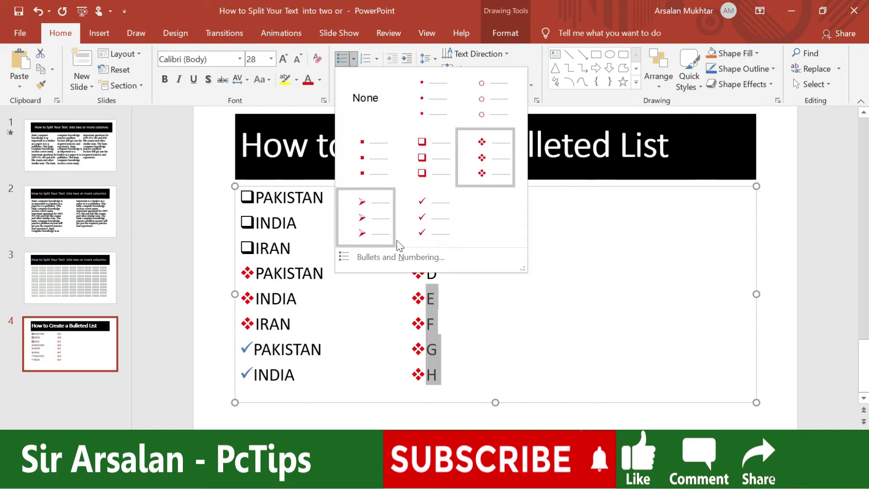
pyautogui.click(402, 257)
pyautogui.click(460, 244)
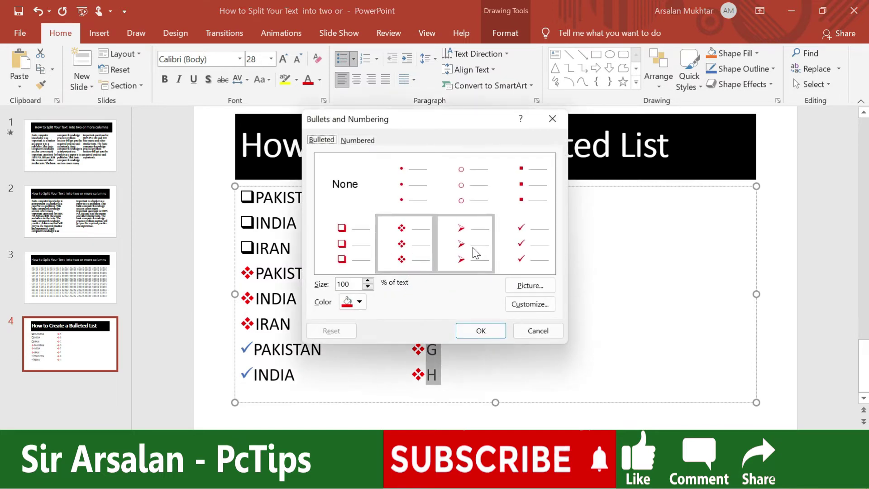
pyautogui.click(472, 247)
pyautogui.click(359, 302)
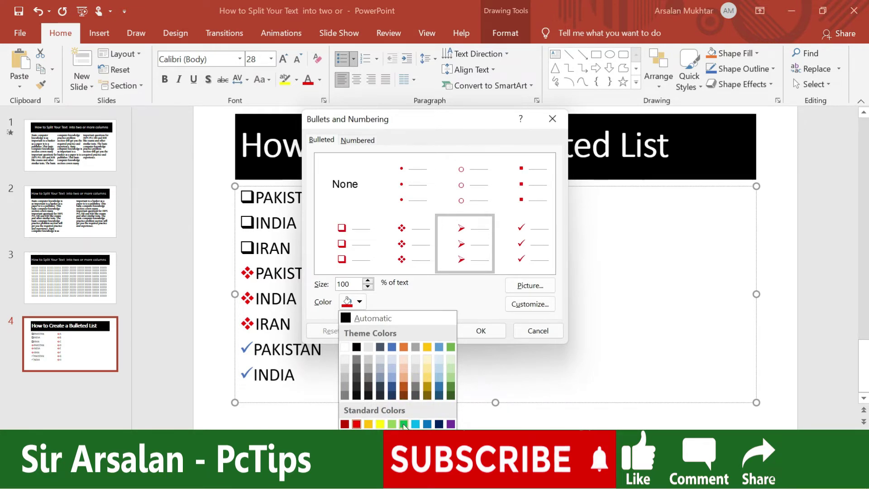
pyautogui.click(404, 424)
pyautogui.click(481, 332)
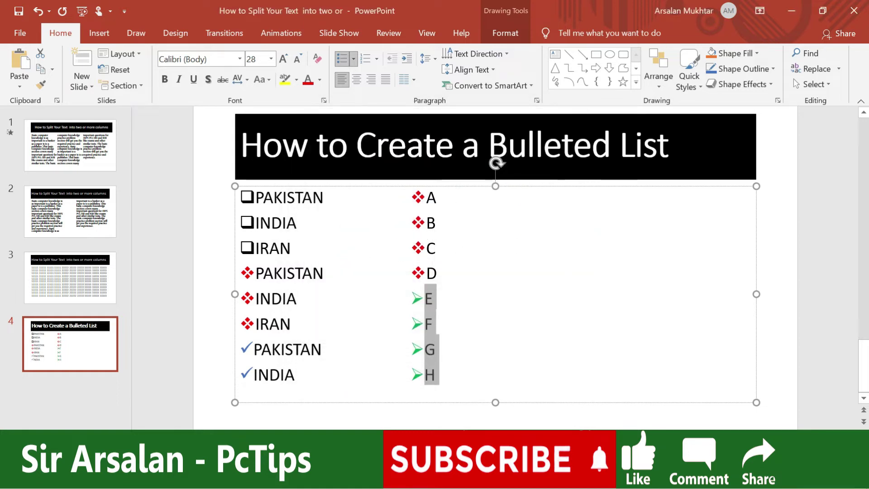
pyautogui.click(435, 375)
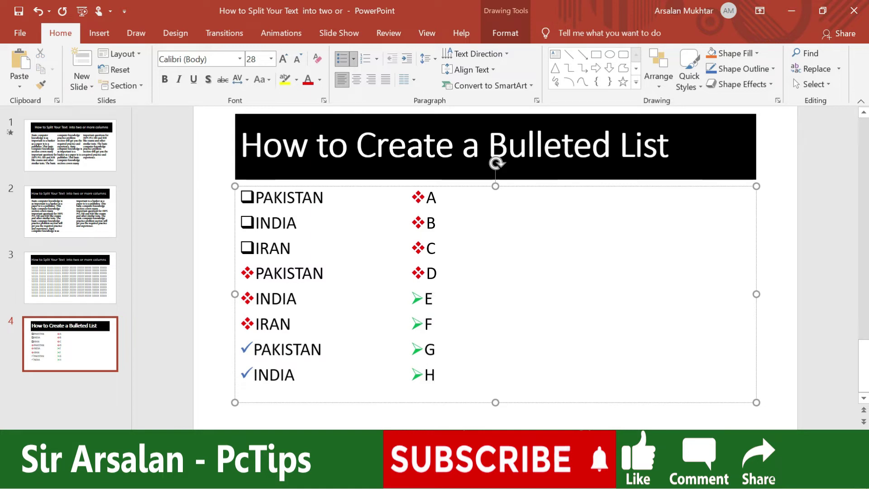
# Start a third column with an unbulleted phone number line, then minimize PowerPoint.
pyautogui.press('Return')
pyautogui.press('BackSpace')
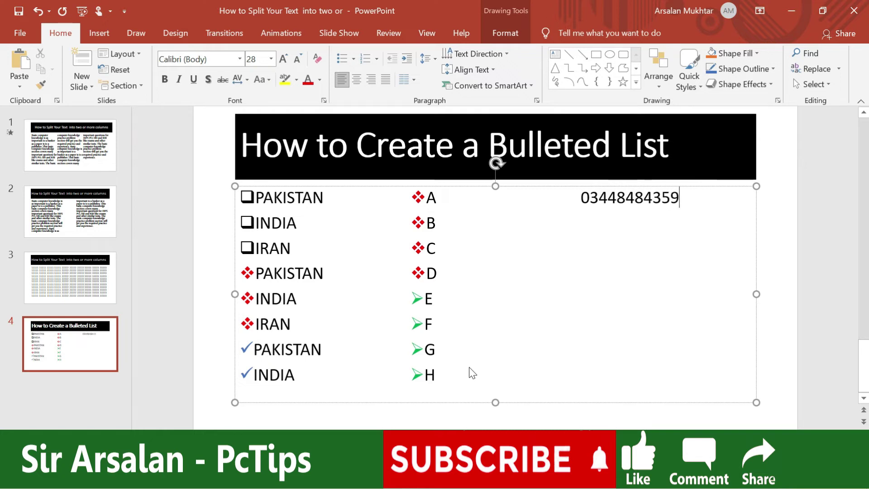
pyautogui.click(581, 197)
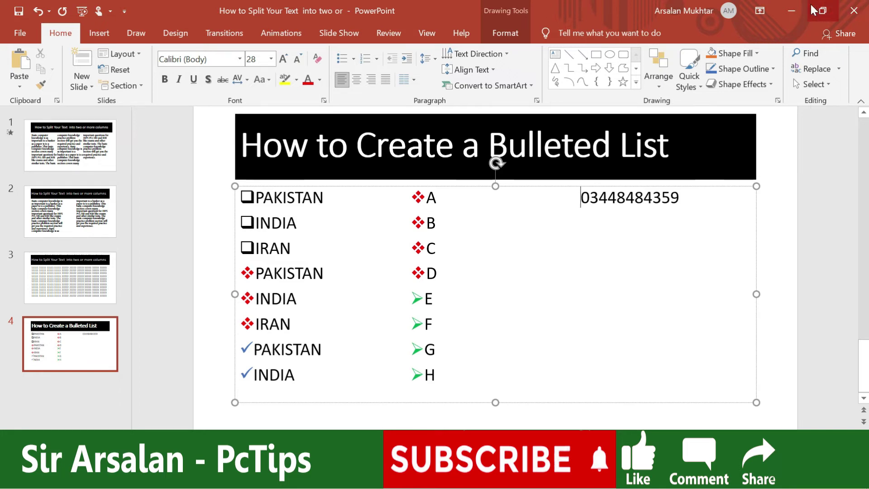
pyautogui.click(791, 10)
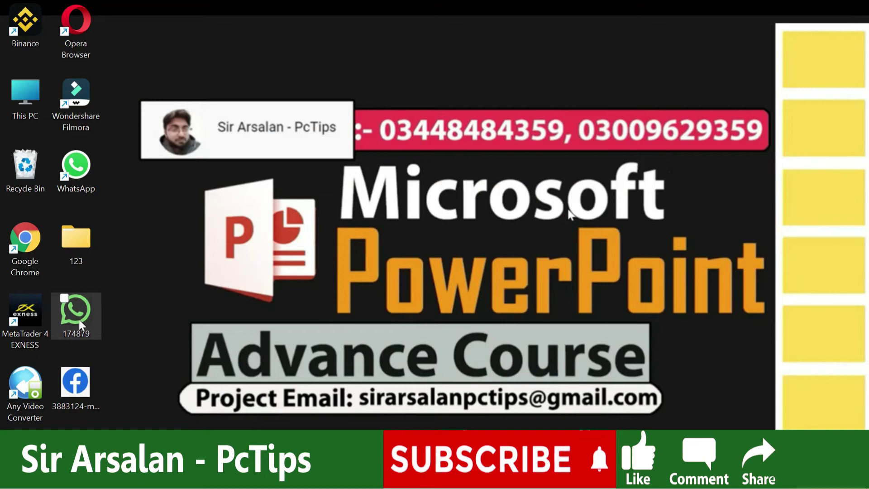
# Preview the WhatsApp image 174879 in Photos and close it.
pyautogui.doubleClick(83, 325)
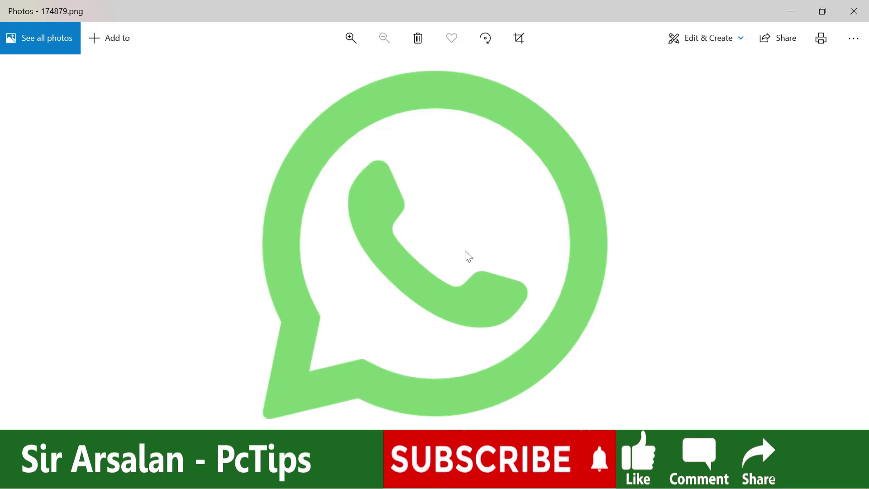
pyautogui.click(854, 12)
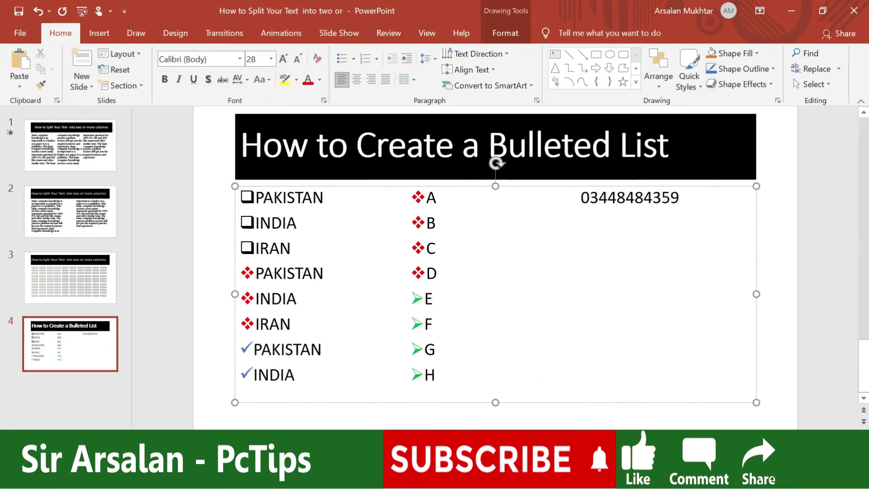
# Give the phone number a green round bullet and bring up Bullets and Numbering.
pyautogui.doubleClick(629, 198)
pyautogui.rightClick(583, 217)
pyautogui.click(577, 202)
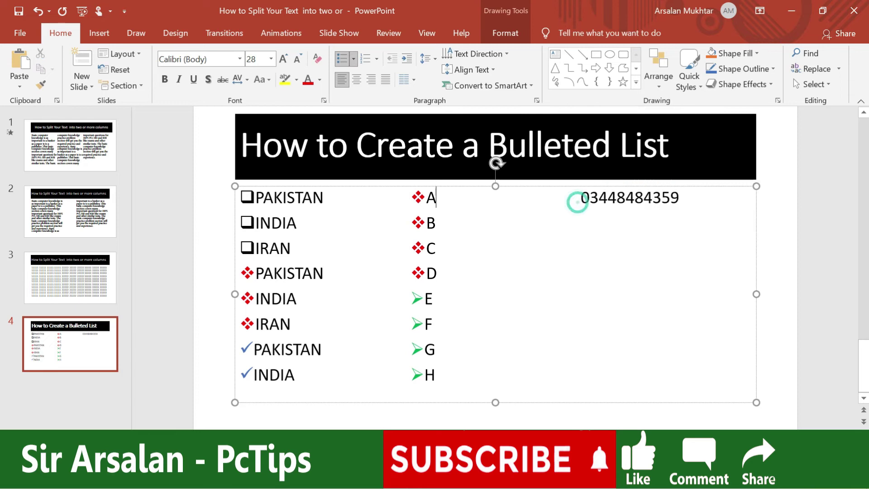
pyautogui.moveTo(672, 197); pyautogui.dragTo(435, 198)
pyautogui.click(634, 198)
pyautogui.click(580, 198)
pyautogui.doubleClick(629, 198)
pyautogui.moveTo(681, 198); pyautogui.dragTo(435, 198)
pyautogui.click(607, 198)
pyautogui.doubleClick(630, 198)
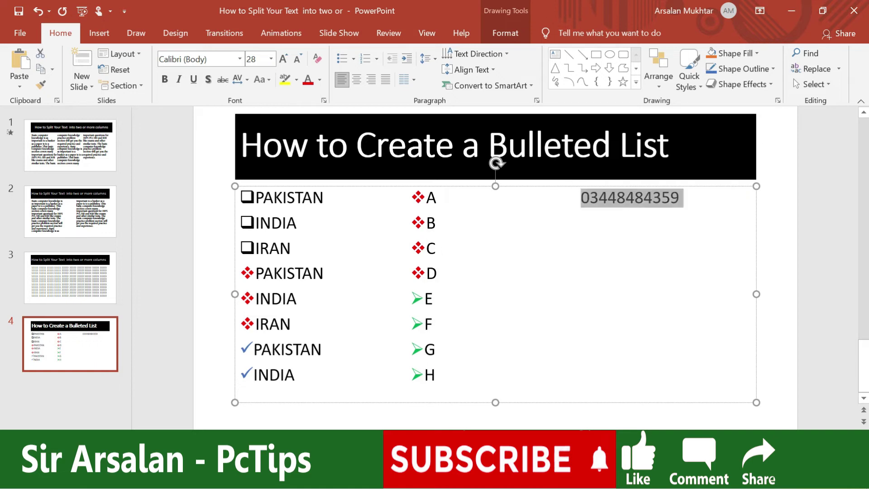
pyautogui.click(343, 58)
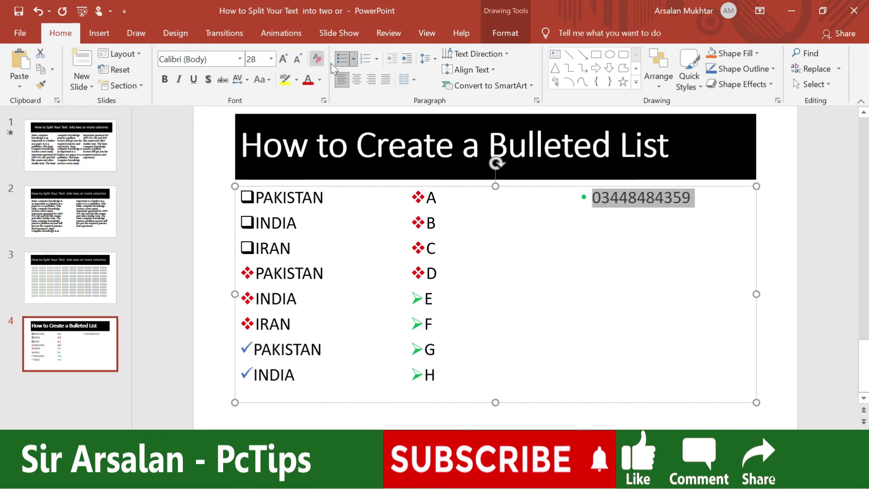
pyautogui.click(354, 61)
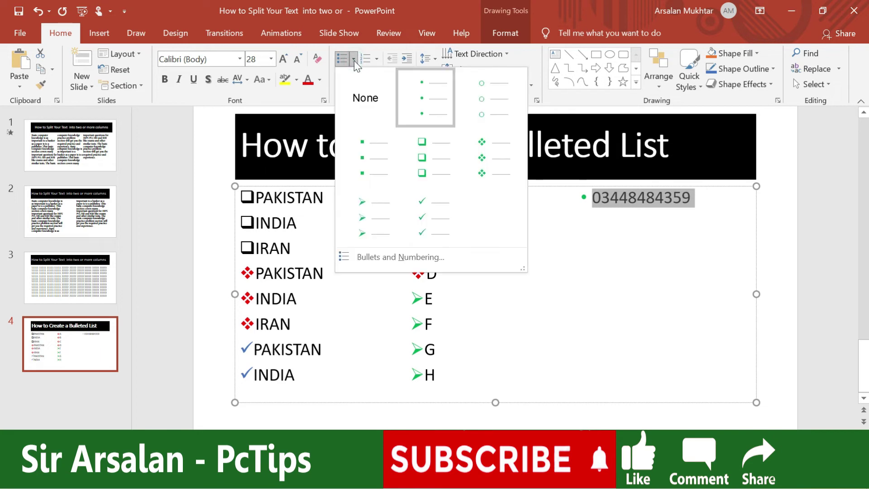
pyautogui.click(433, 256)
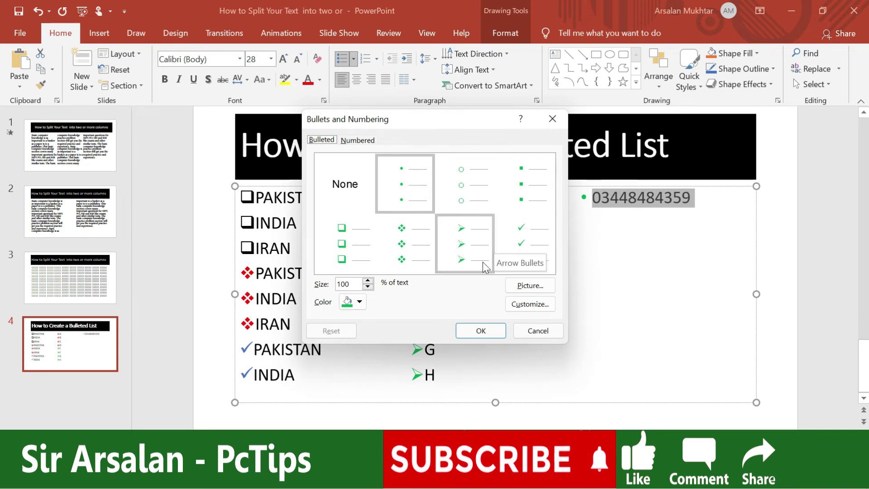
# Use the WhatsApp image file 174879 as the phone number's picture bullet.
pyautogui.click(529, 285)
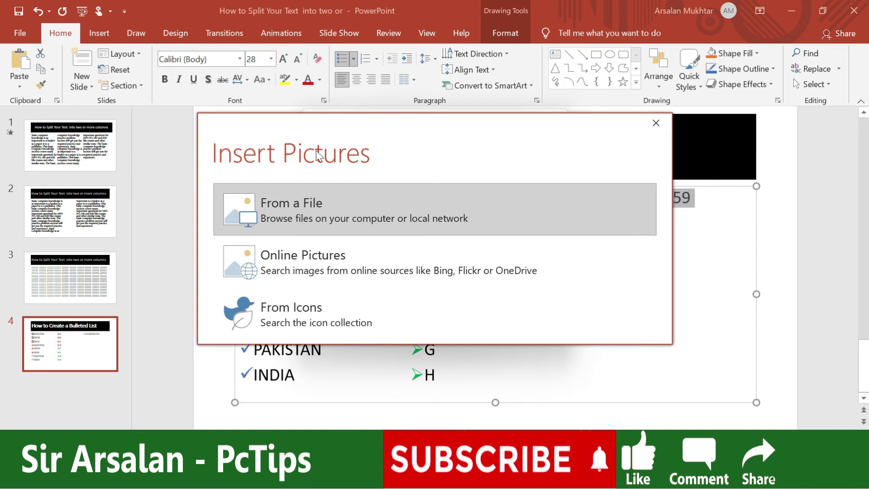
pyautogui.click(377, 204)
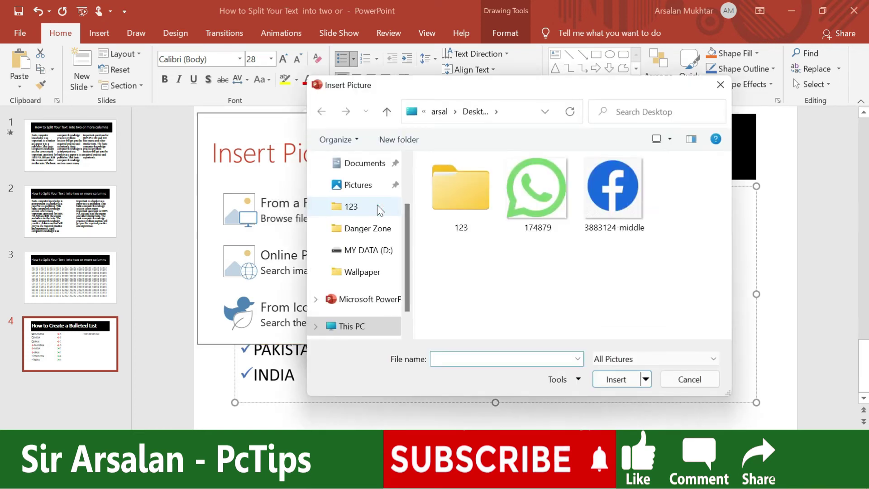
pyautogui.moveTo(404, 233)
pyautogui.mouseDown()
pyautogui.moveTo(406, 192)
pyautogui.moveTo(405, 269)
pyautogui.mouseUp()
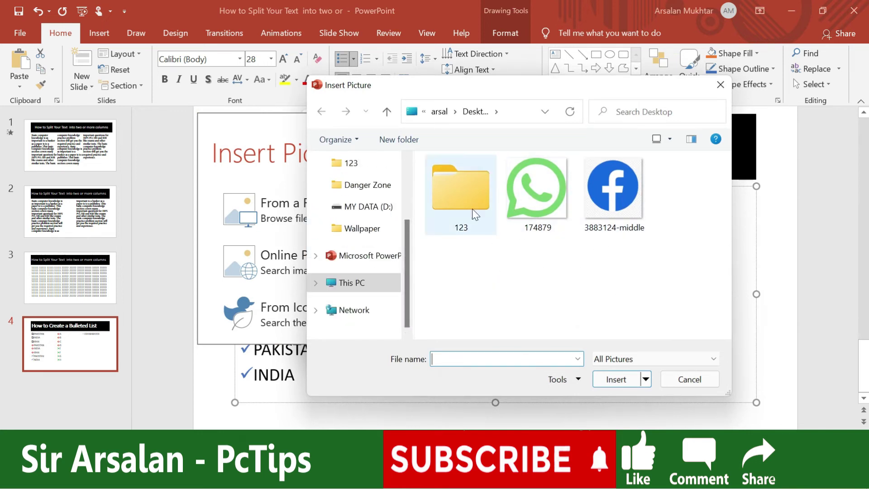
pyautogui.click(537, 202)
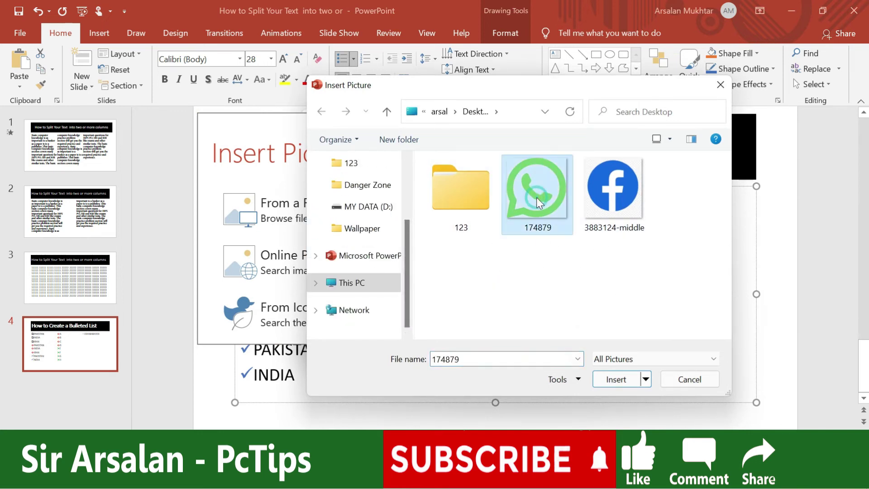
pyautogui.click(608, 381)
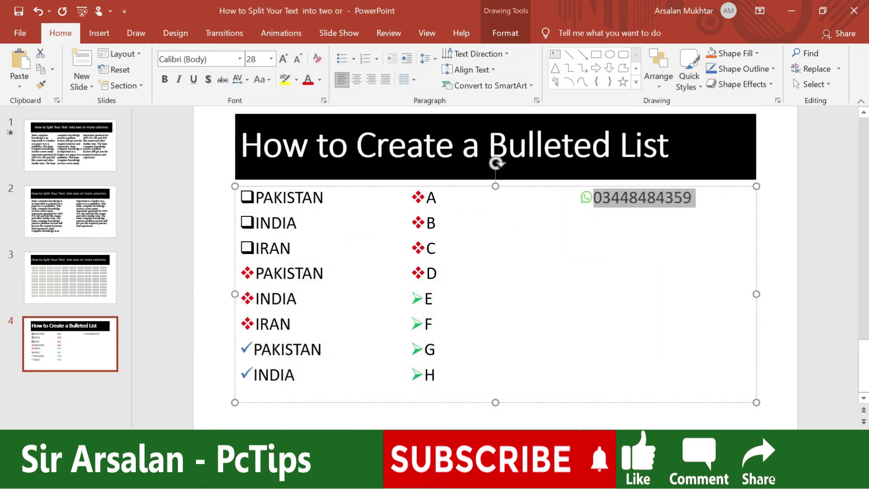
# Add PAKISTAN, a person's name and an empty line as WhatsApp-bulleted lines below the number.
pyautogui.click(692, 198)
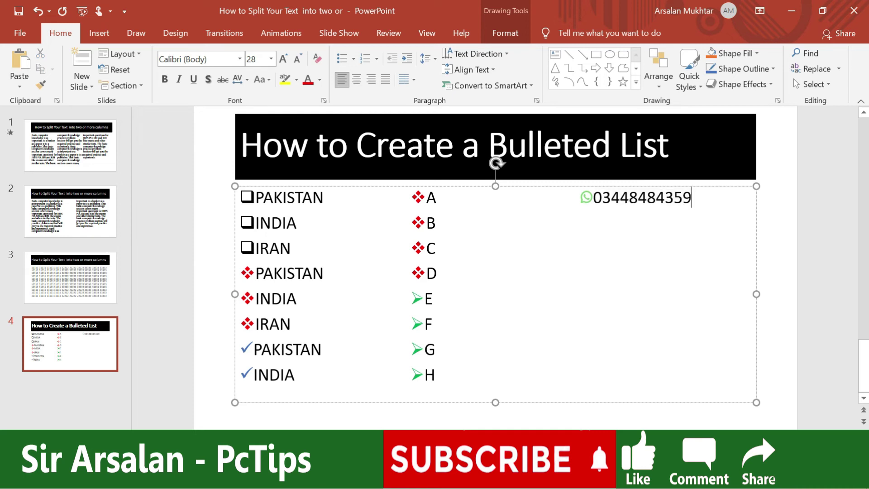
pyautogui.press('Return')
pyautogui.write('PAK')
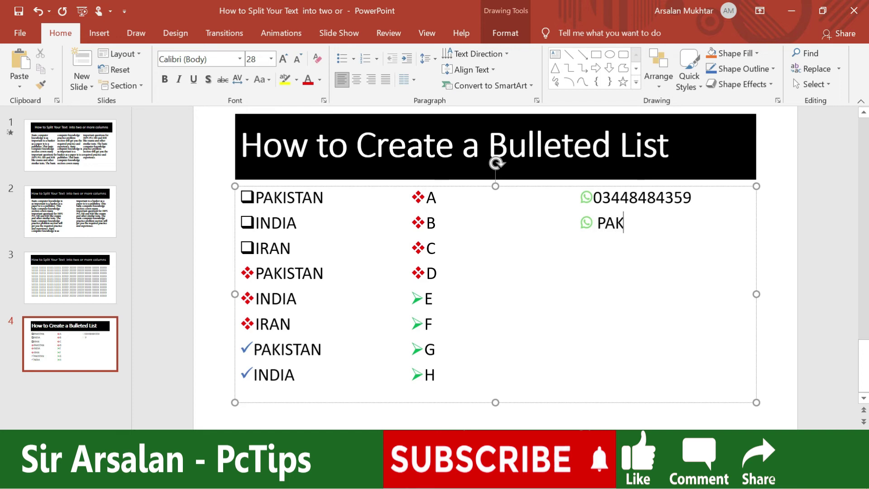
pyautogui.write('ISTAN')
pyautogui.press('Return')
pyautogui.write('ARSALAN')
pyautogui.press('Return')
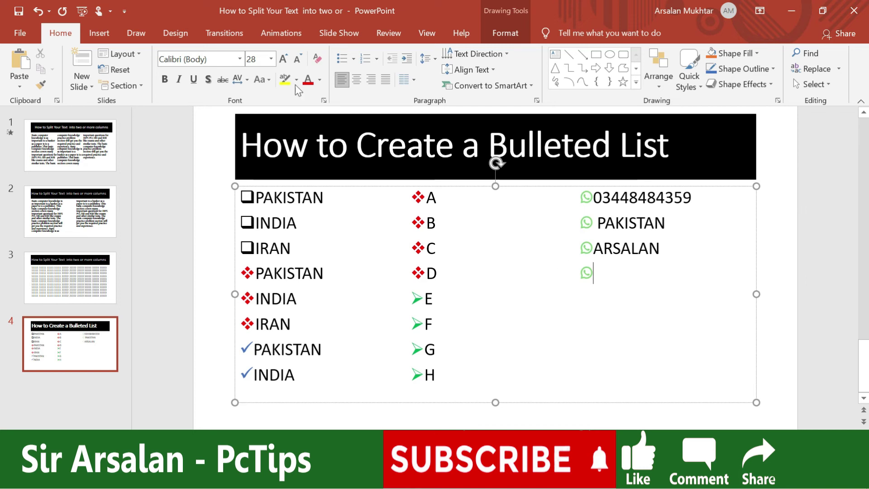
pyautogui.click(354, 58)
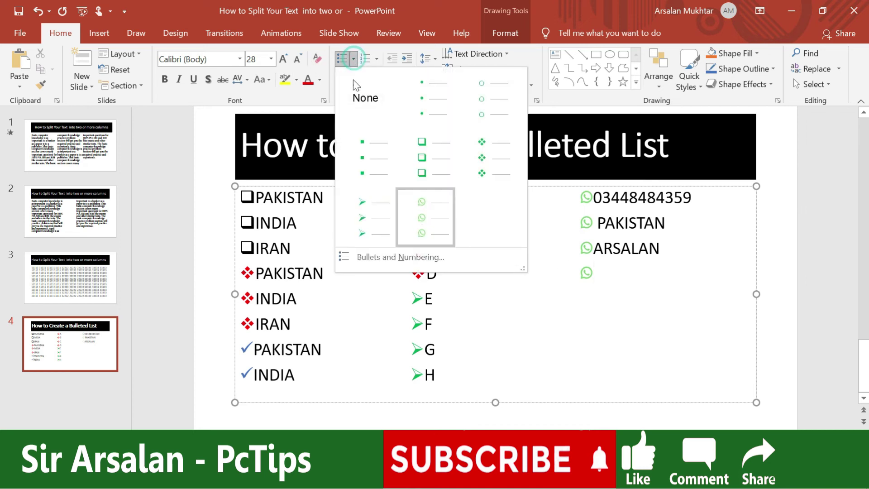
# Replace the empty line's bullet with the Facebook picture file 3883124-middle.
pyautogui.click(390, 257)
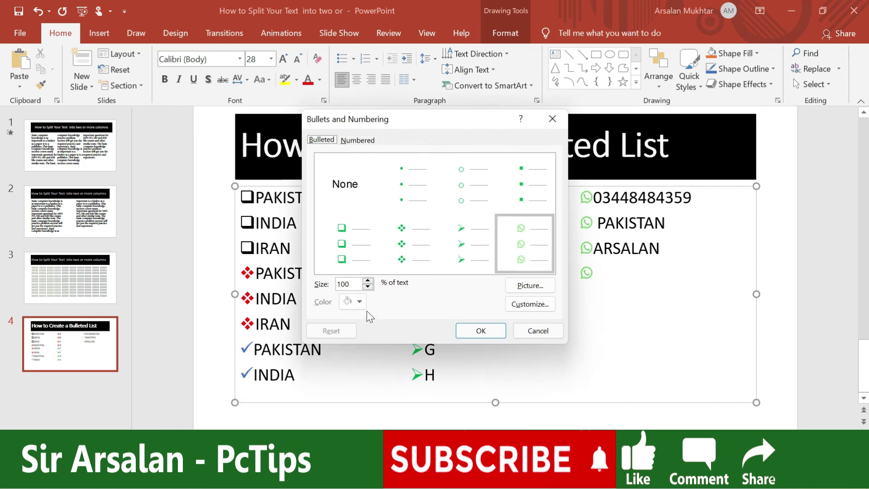
pyautogui.click(532, 287)
pyautogui.click(322, 203)
pyautogui.click(614, 195)
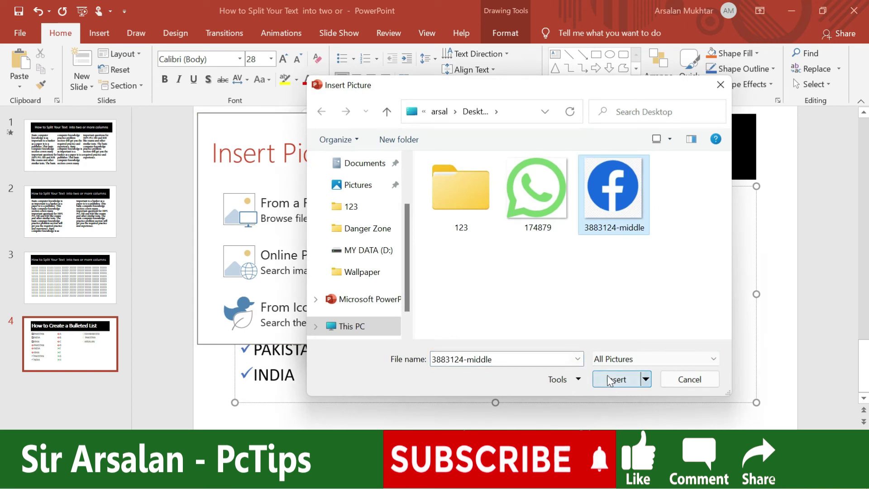
pyautogui.click(610, 380)
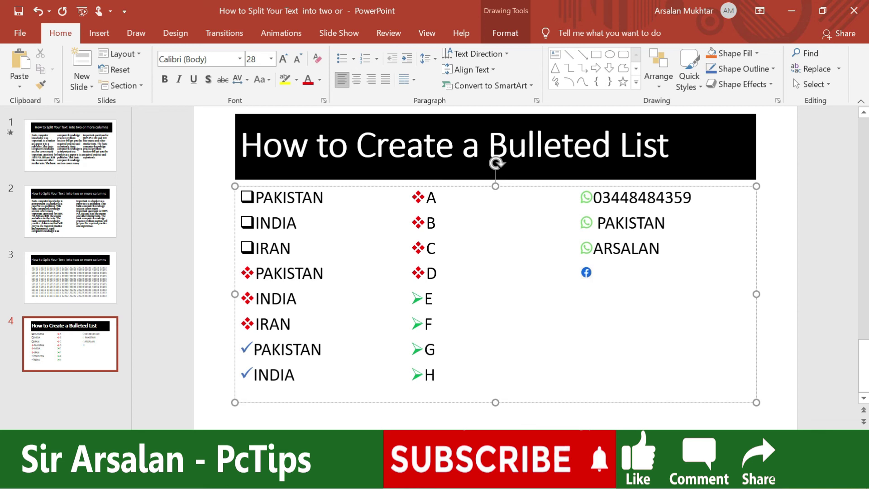
# Type the Facebook page name on the Facebook-bulleted line.
pyautogui.write('SIRSALANARSALAN')
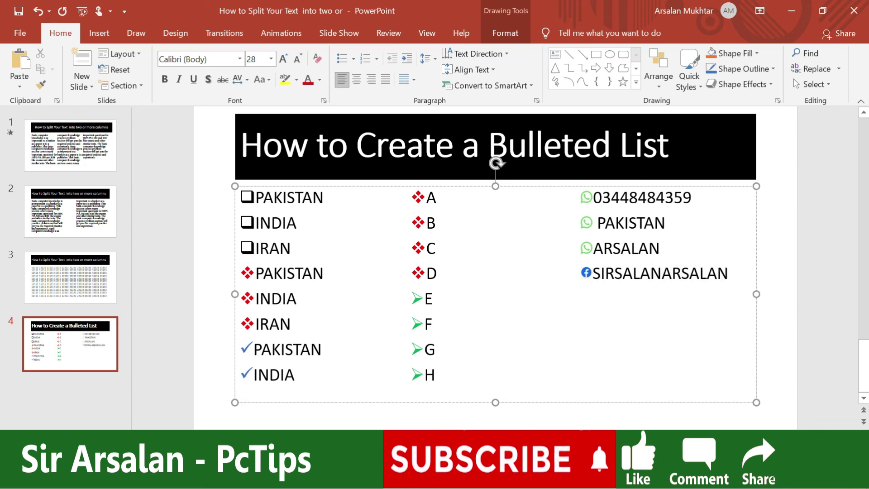